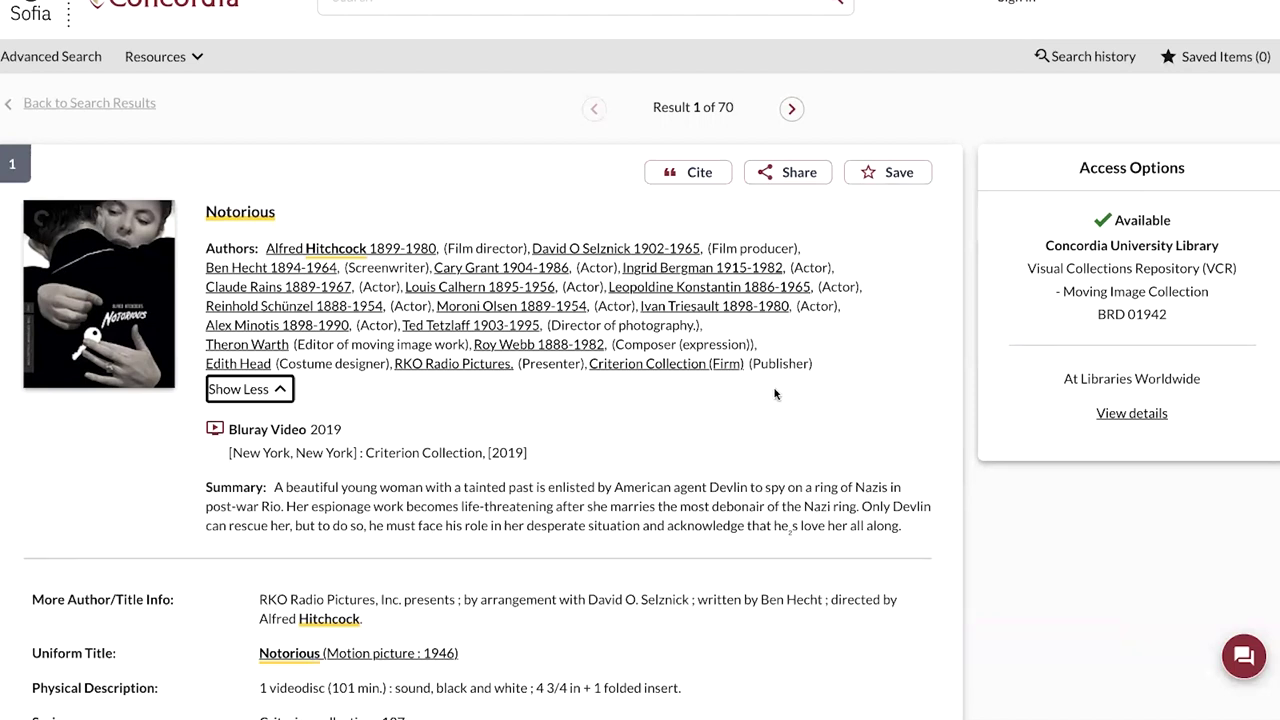
List all works by Alfred Hitchcock, 1899-1980, and filter them to Video, leaving 101 results
{"action": "left_click", "coordinate": [355, 250]}
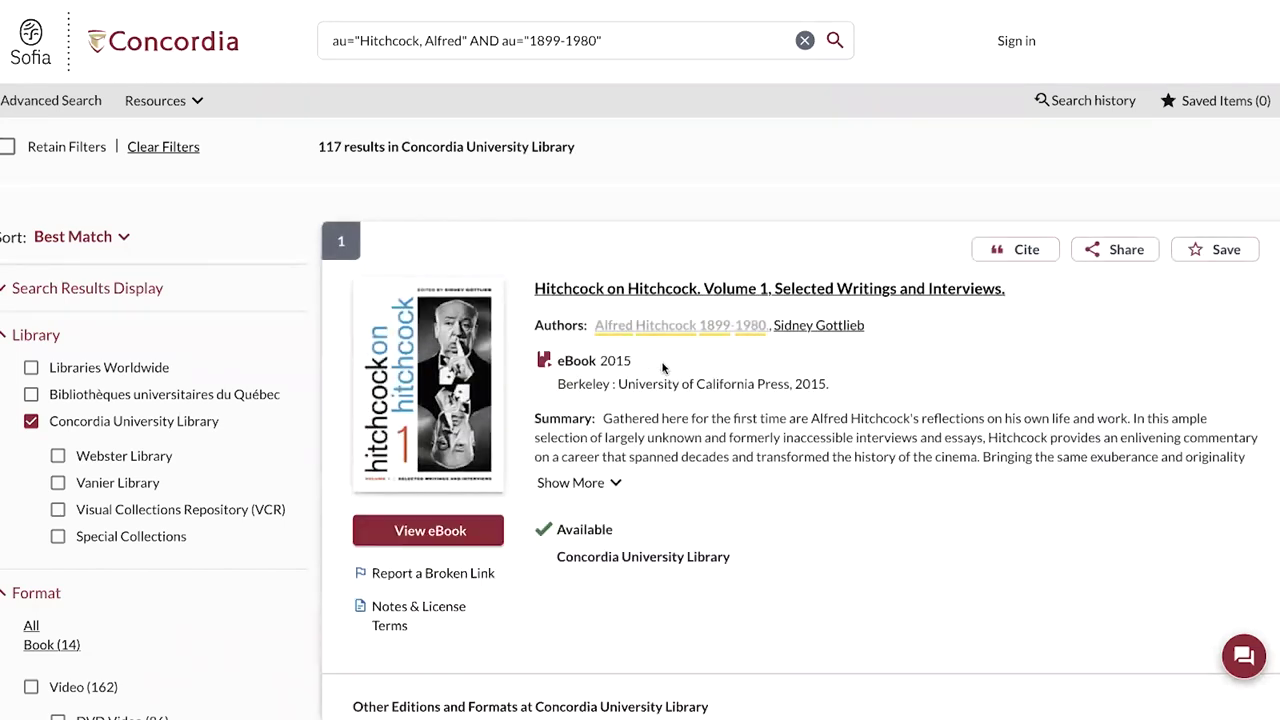
{"action": "scroll", "coordinate": [560, 250], "scroll_direction": "down", "scroll_amount": 2}
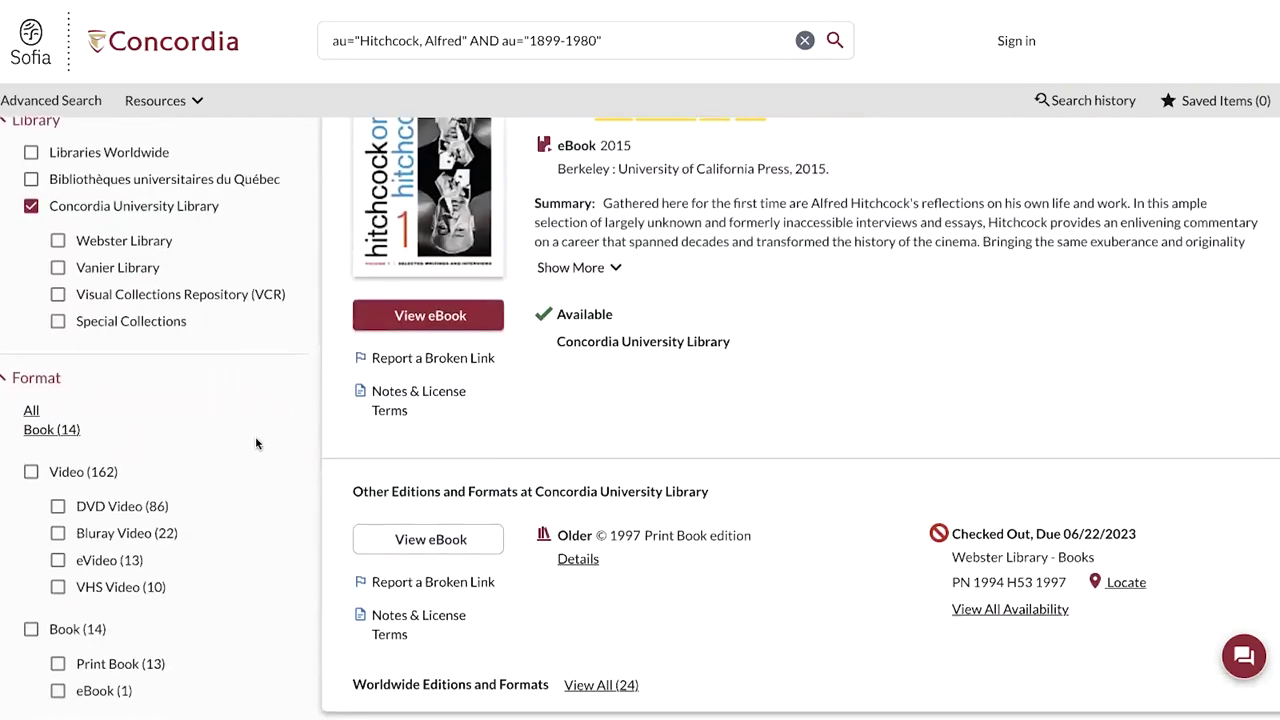
{"action": "scroll", "coordinate": [251, 437], "scroll_direction": "down", "scroll_amount": 2}
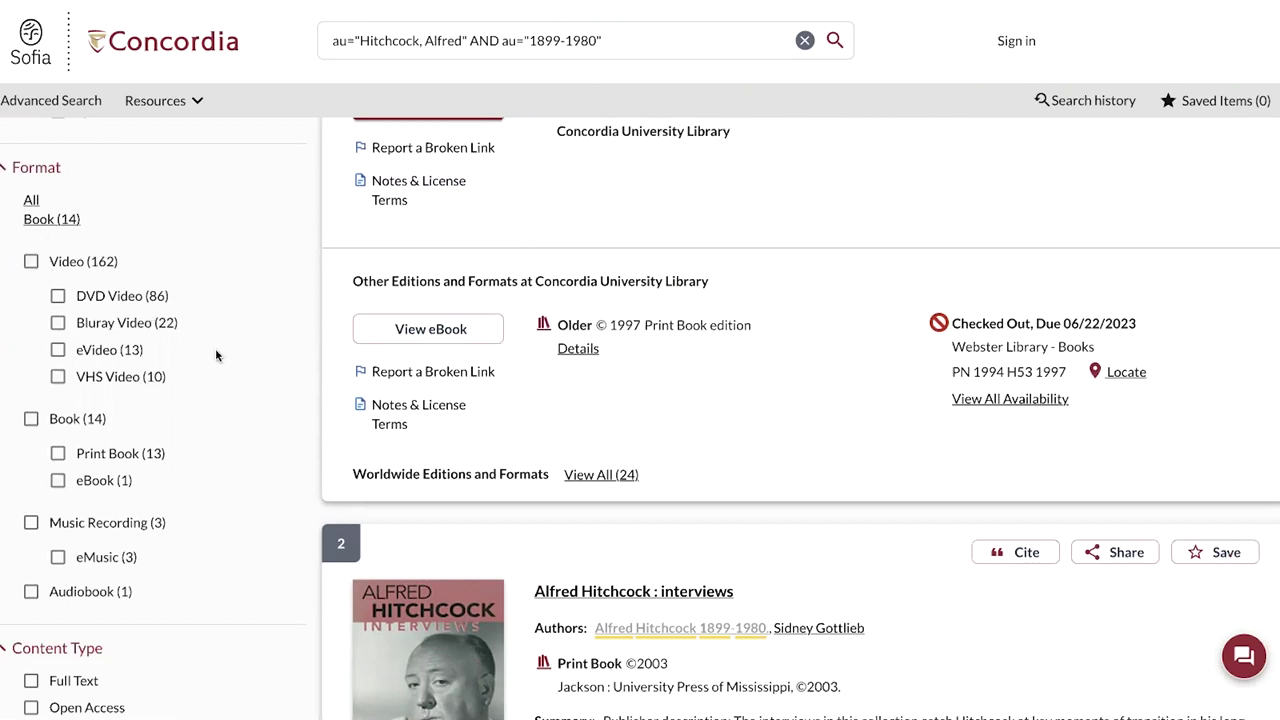
{"action": "scroll", "coordinate": [228, 375], "scroll_direction": "down", "scroll_amount": 1}
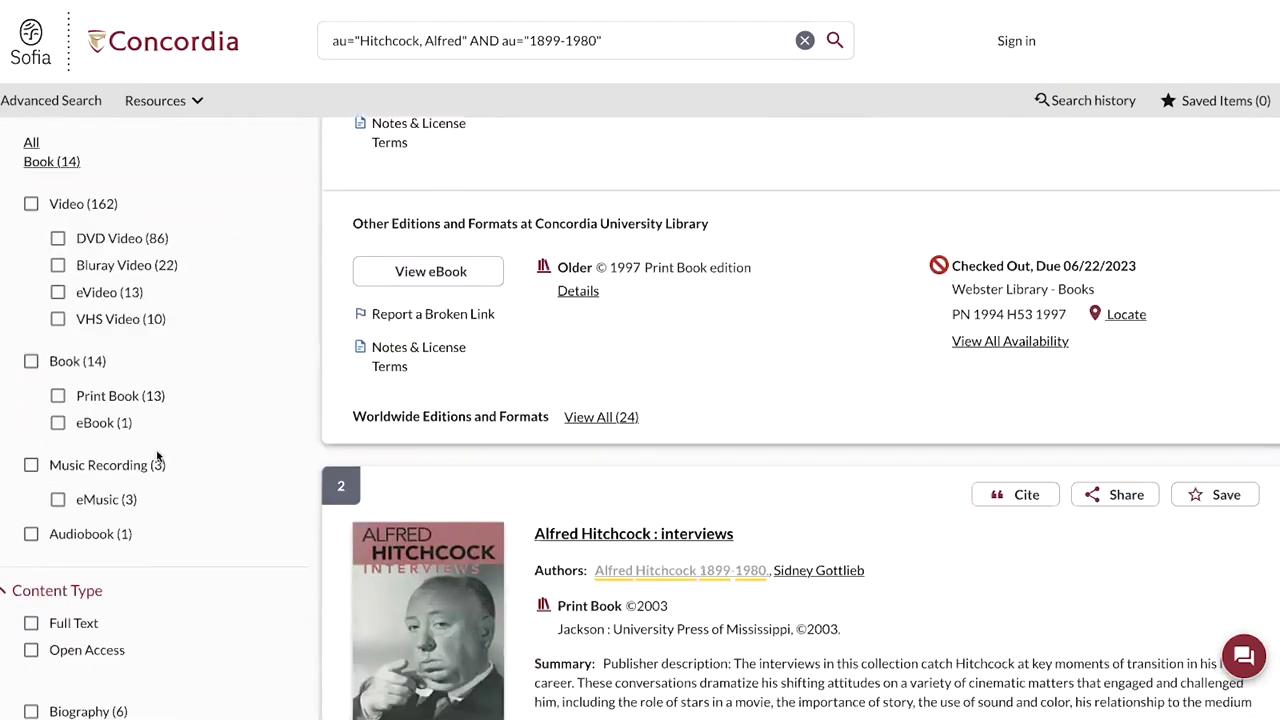
{"action": "left_click", "coordinate": [31, 205]}
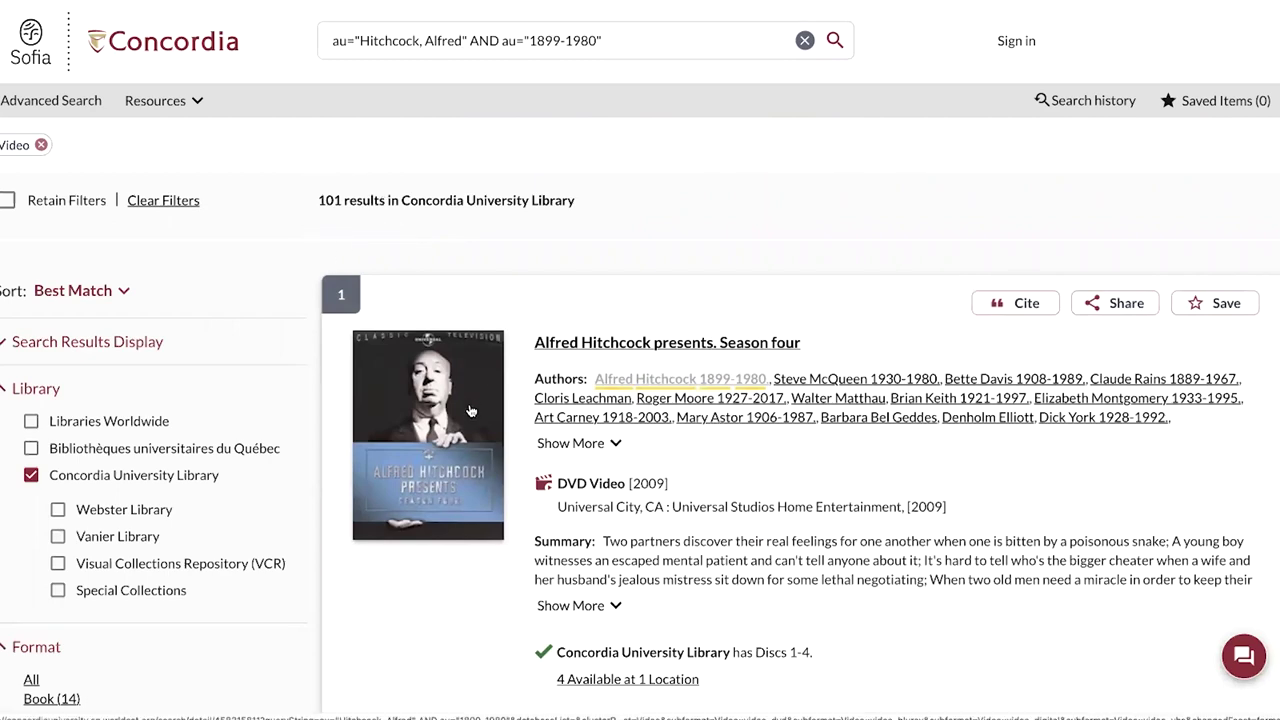
Apply and then remove the Visual Collections Repository filter, then open Advanced Search with the Hitchcock query
{"action": "scroll", "coordinate": [471, 411], "scroll_direction": "down", "scroll_amount": 1}
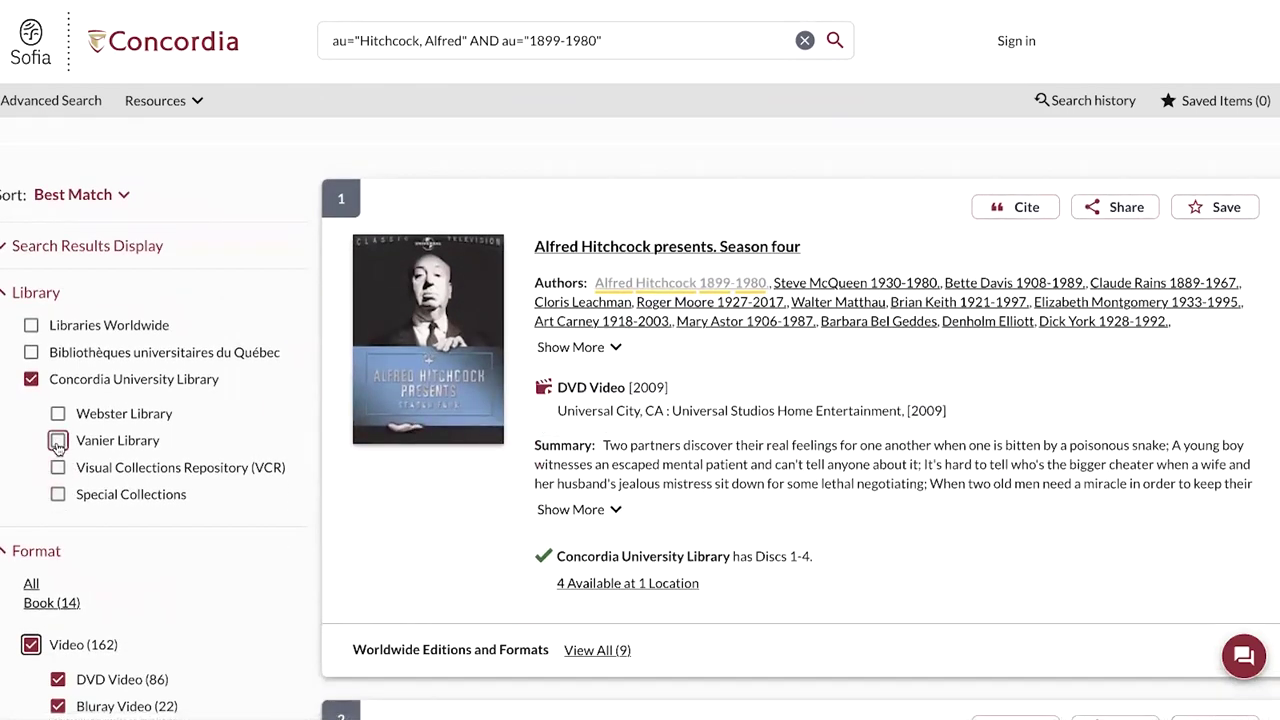
{"action": "scroll", "coordinate": [93, 474], "scroll_direction": "down", "scroll_amount": 2}
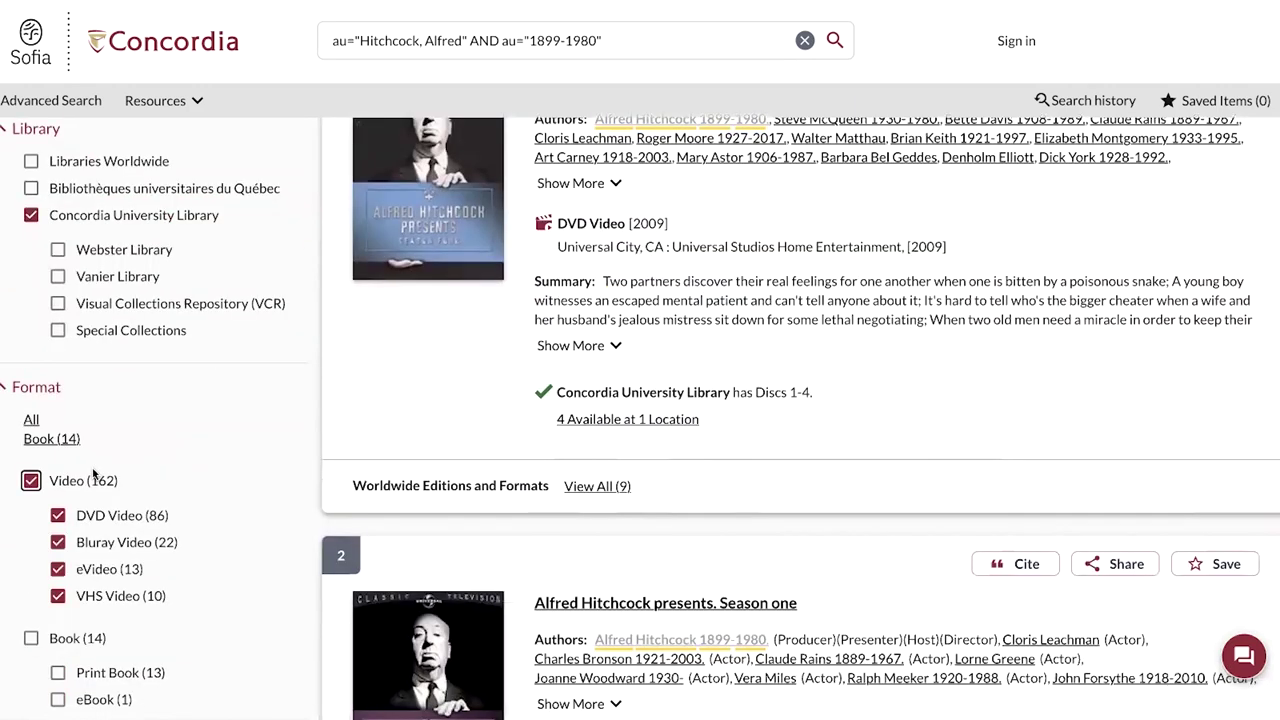
{"action": "left_click", "coordinate": [58, 303]}
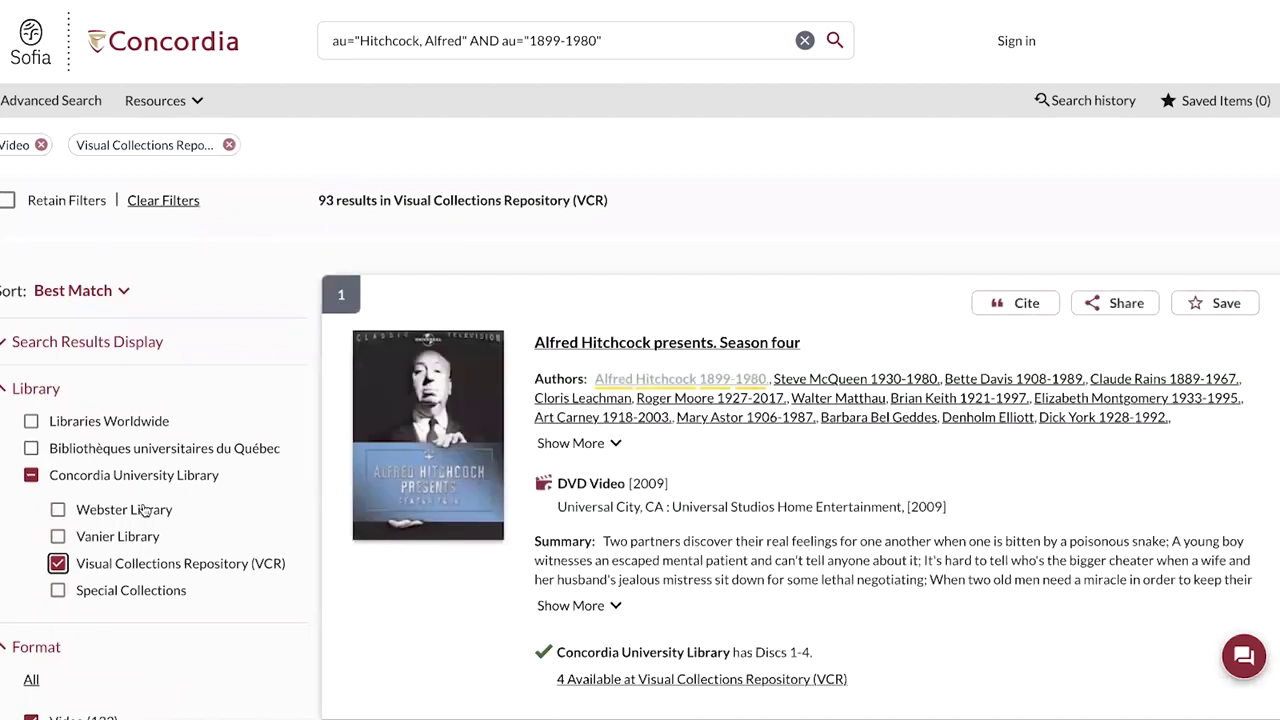
{"action": "left_click", "coordinate": [58, 563]}
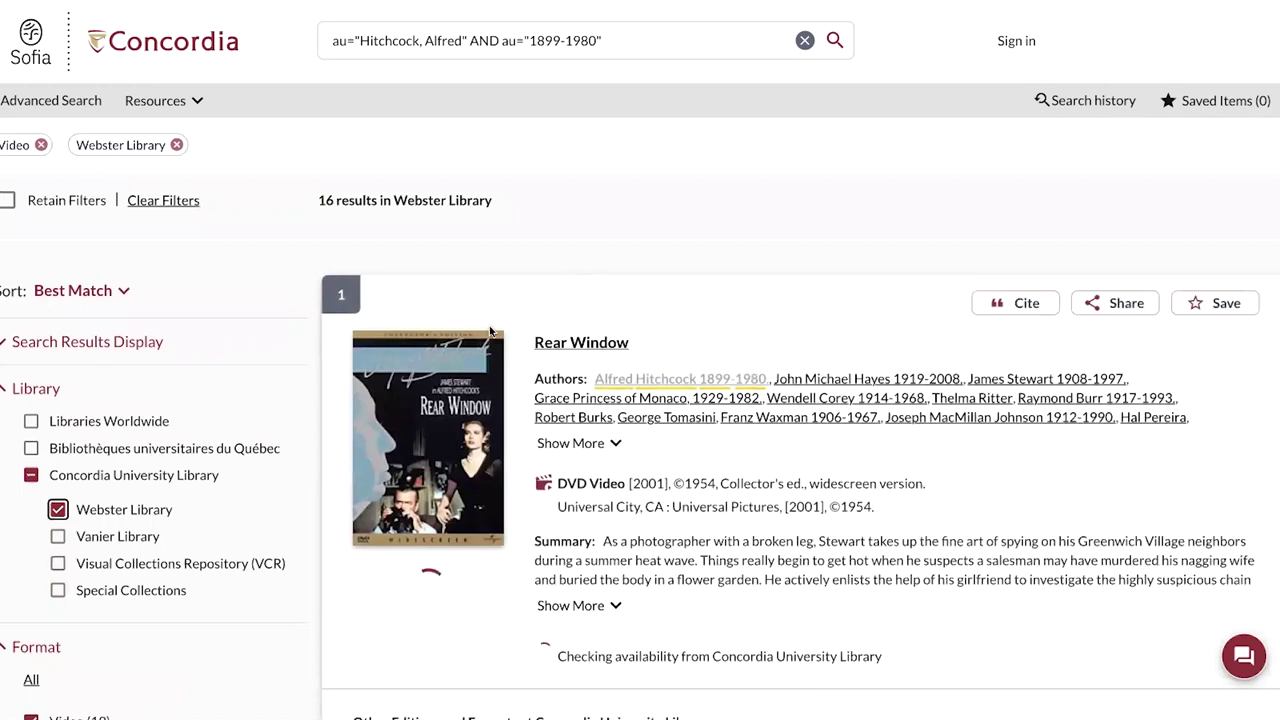
{"action": "left_click", "coordinate": [55, 100]}
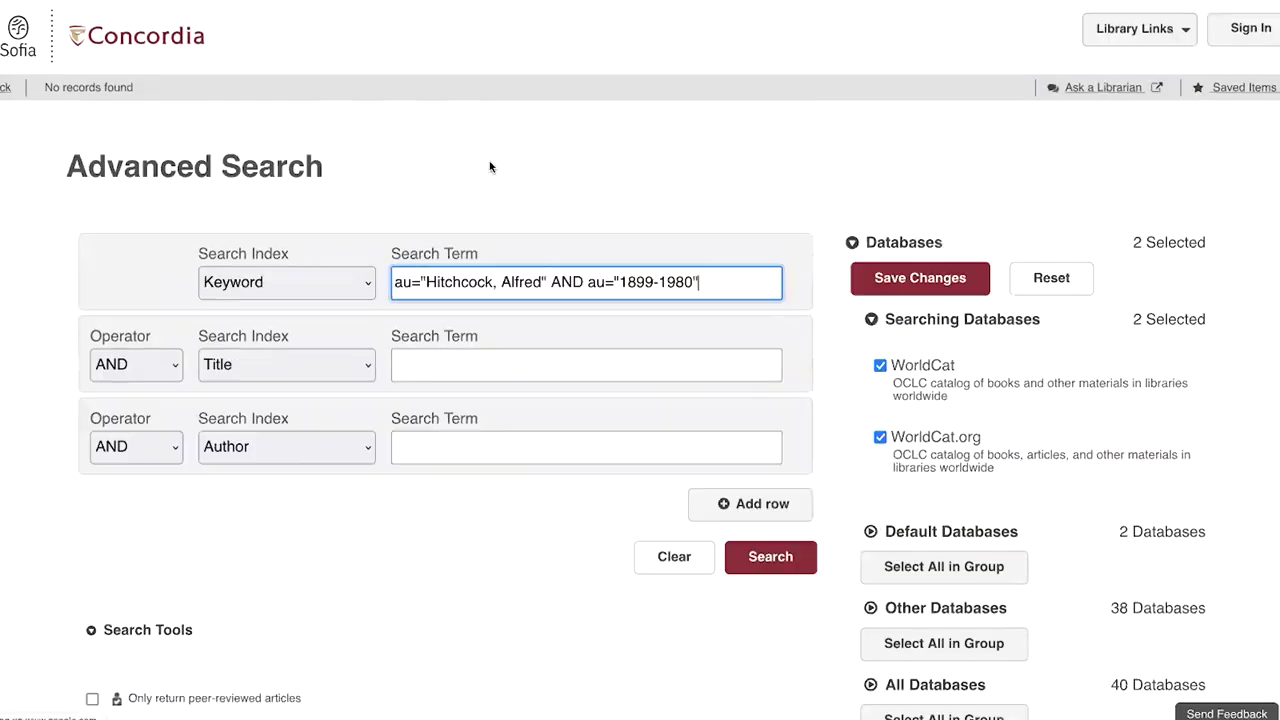
Clear the advanced form and run an Author-index search for 'wim wenders'
{"action": "left_click", "coordinate": [681, 562]}
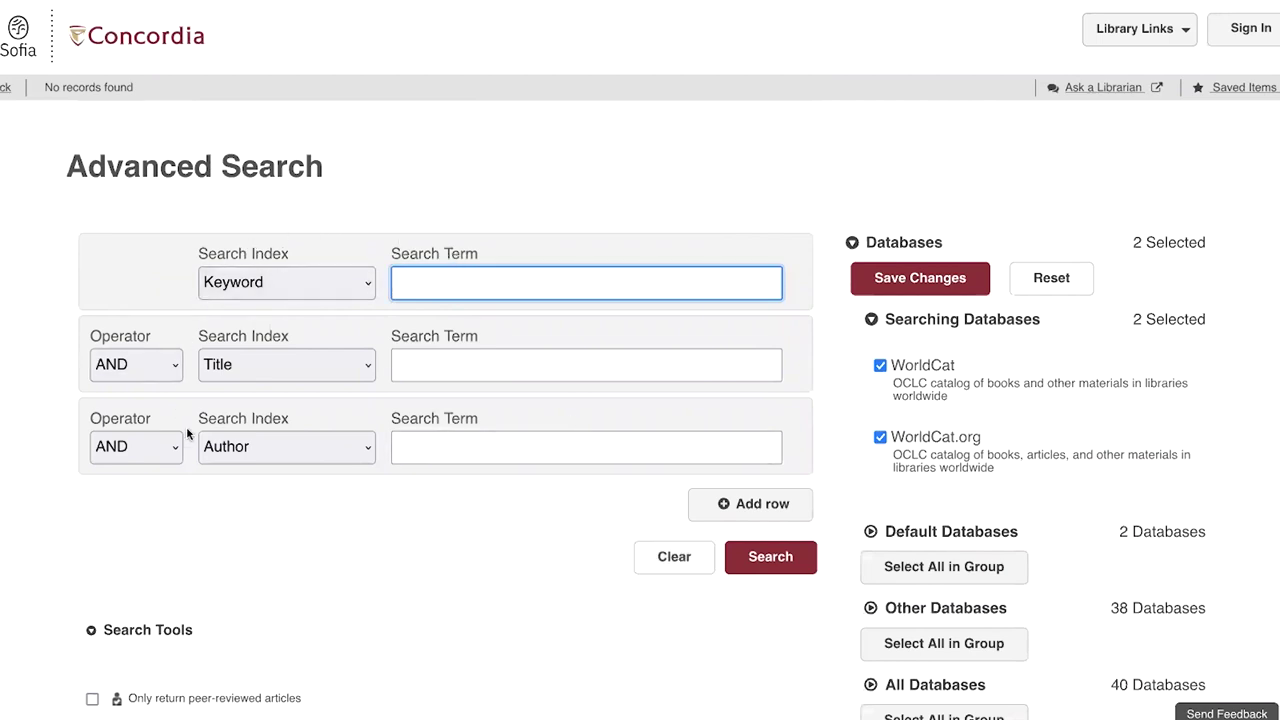
{"action": "left_click", "coordinate": [289, 452]}
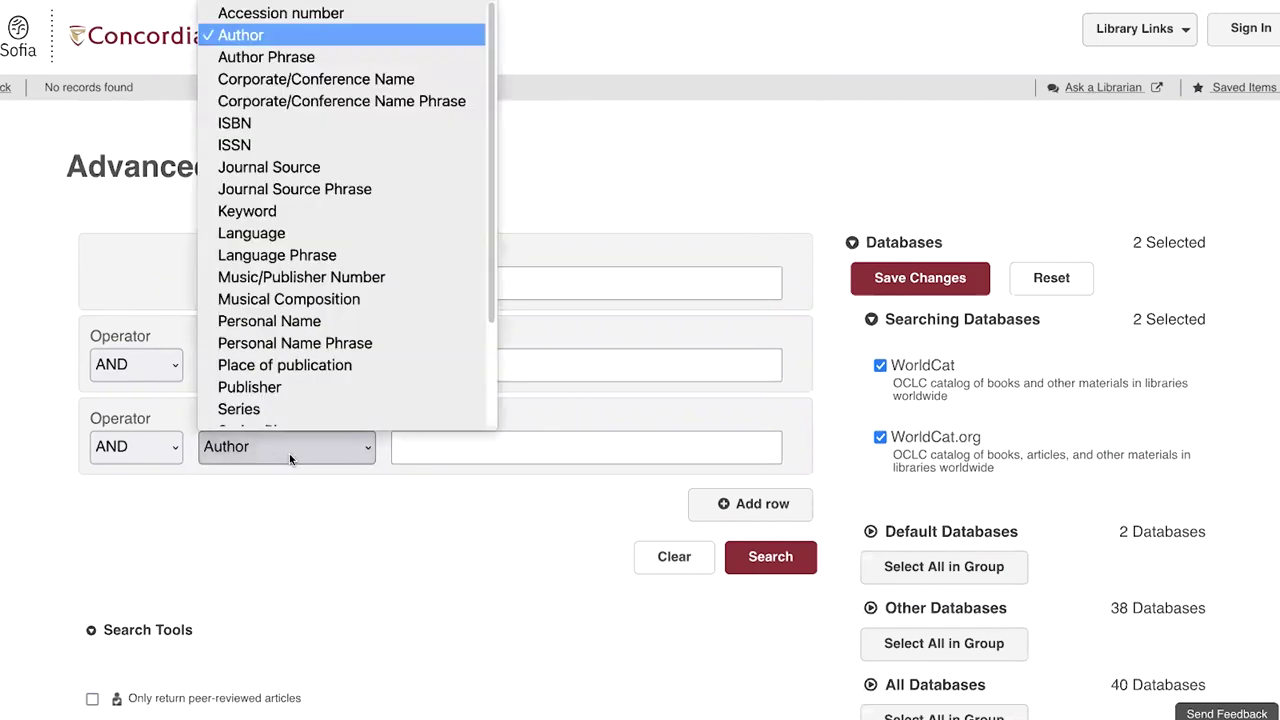
{"action": "scroll", "coordinate": [297, 418], "scroll_direction": "down", "scroll_amount": 1}
{"action": "scroll", "coordinate": [320, 125], "scroll_direction": "up", "scroll_amount": 1}
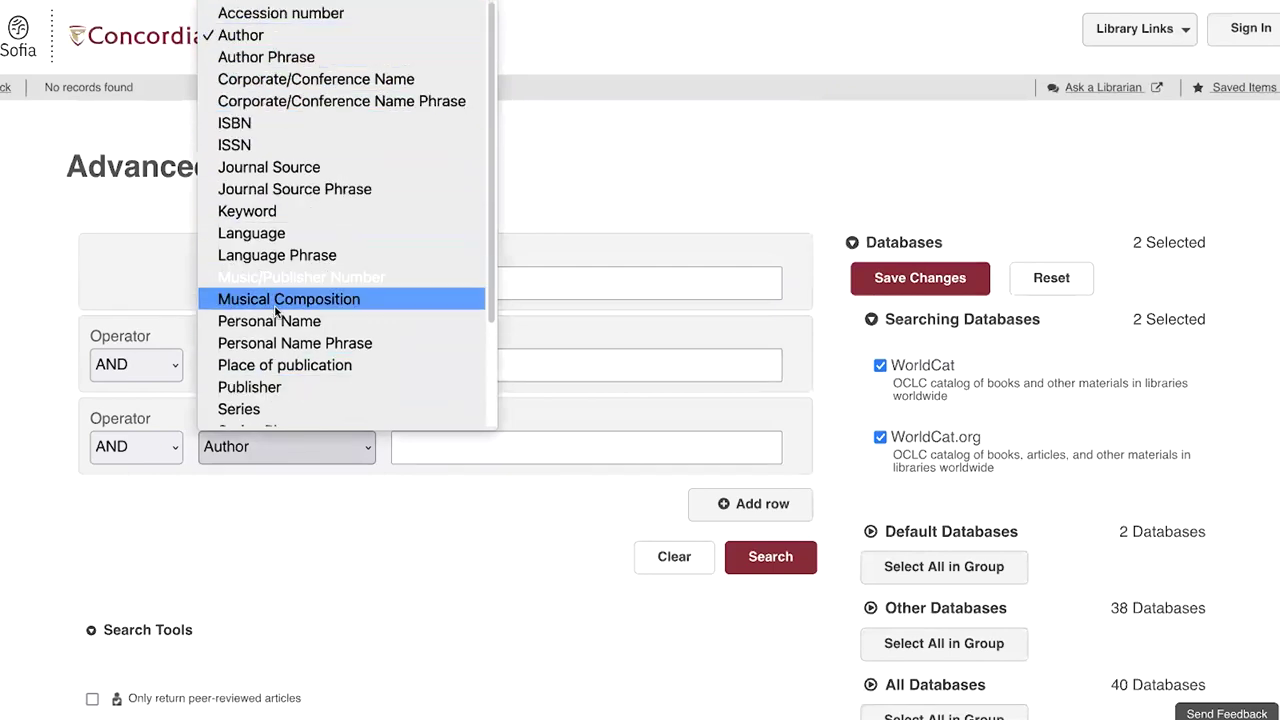
{"action": "left_click", "coordinate": [270, 38]}
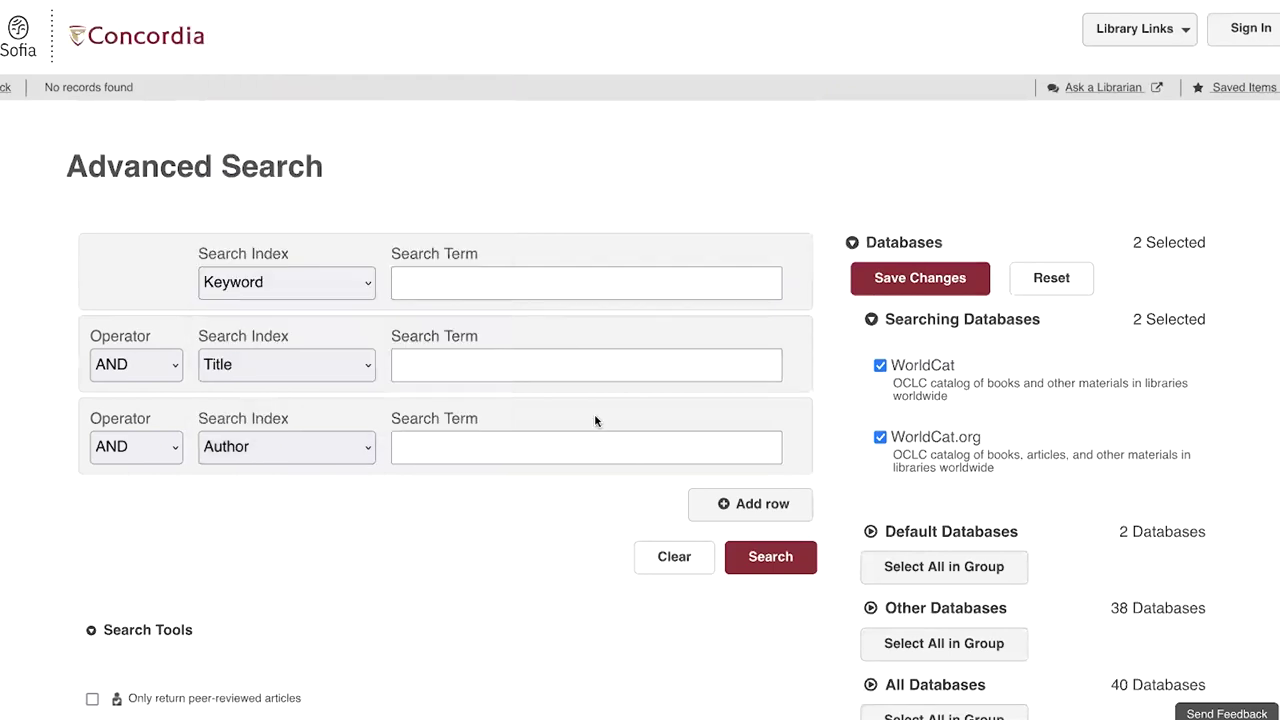
{"action": "left_click", "coordinate": [438, 450]}
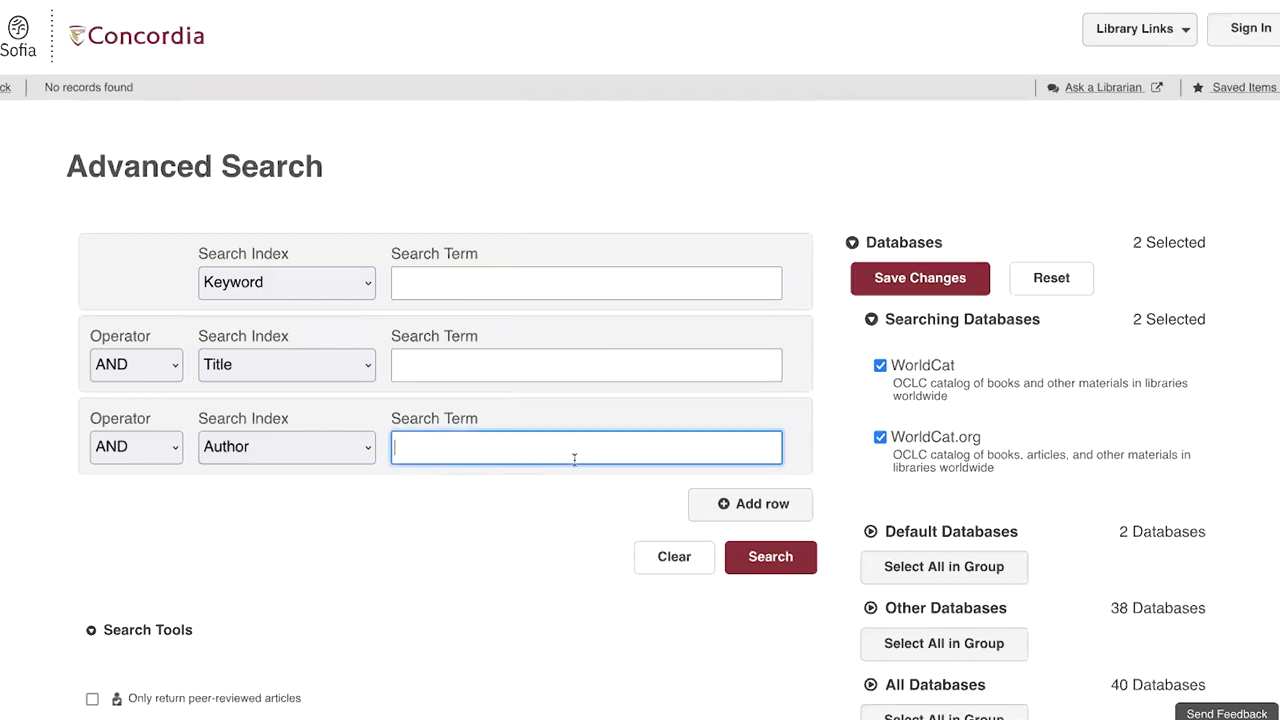
{"action": "type", "text": "wim wenders"}
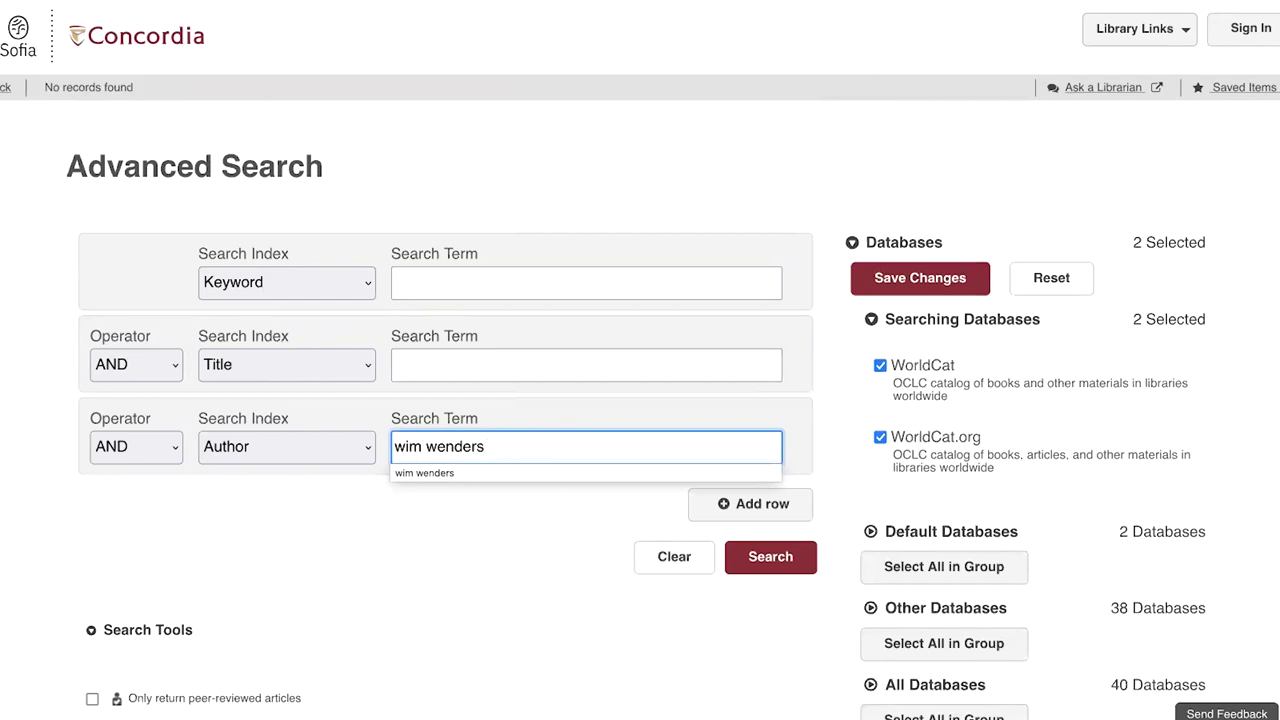
{"action": "key", "text": "Return"}
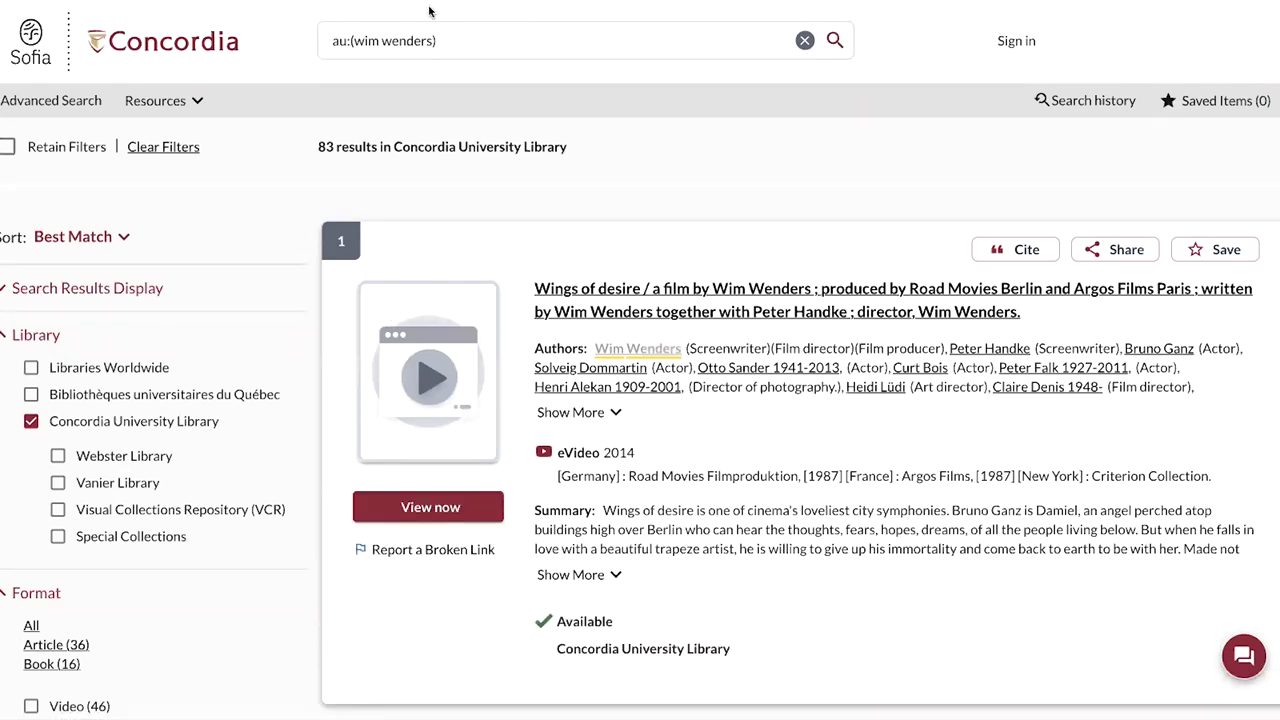
View all Wim Wenders works, then return to the Concordia Library home page via the logo
{"action": "left_click", "coordinate": [637, 350]}
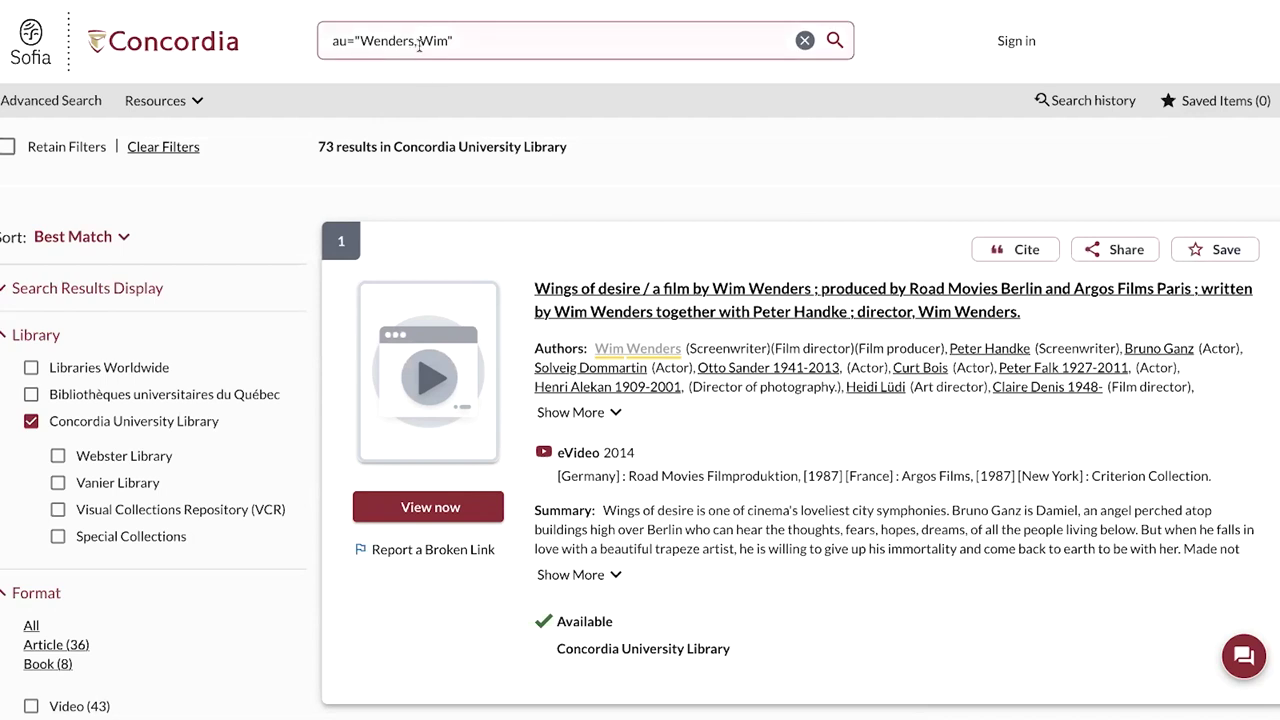
{"action": "scroll", "coordinate": [392, 172], "scroll_direction": "down", "scroll_amount": 1}
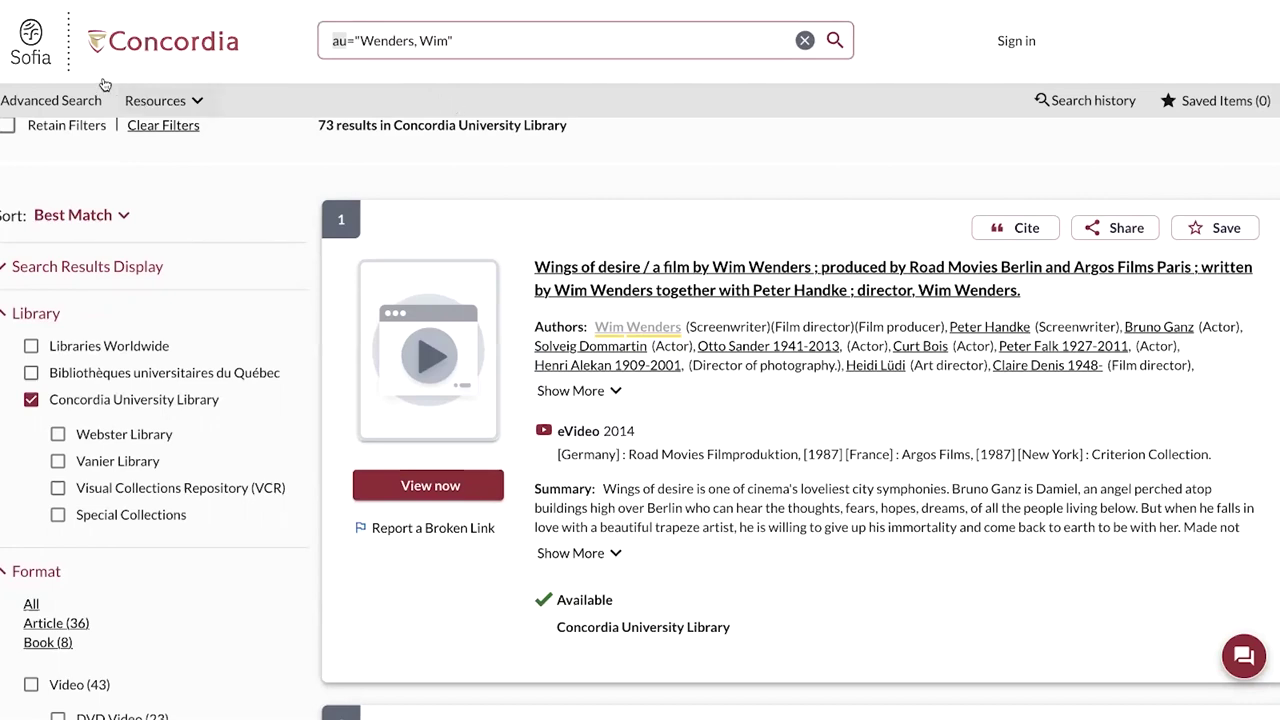
{"action": "left_click", "coordinate": [172, 44]}
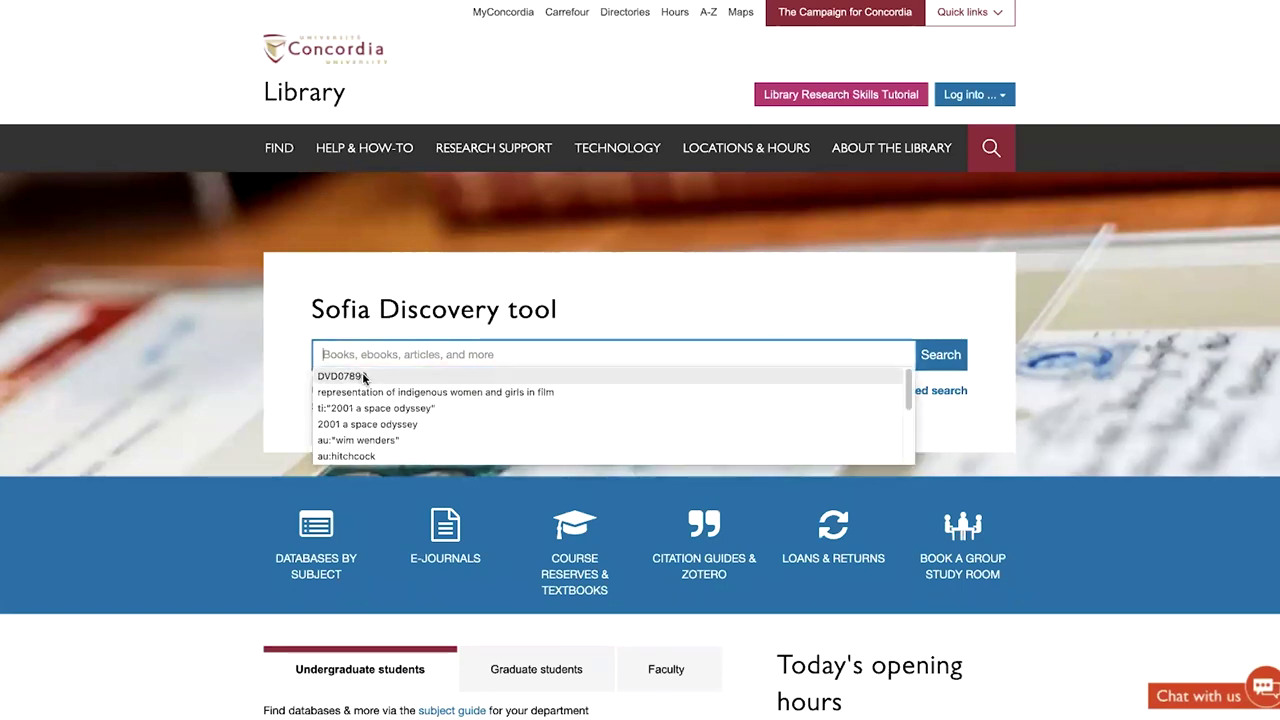
Search Sofia Discovery for 'au: sylvia hamilton'
{"action": "type", "text": "au"}
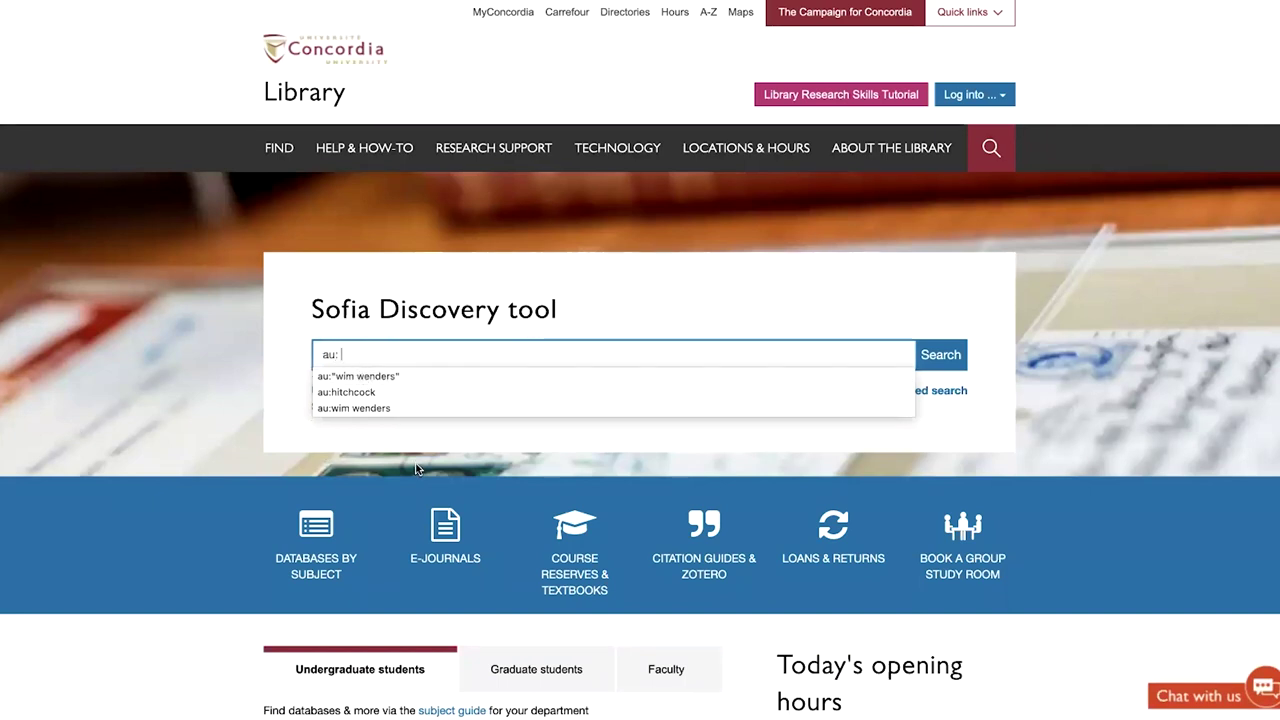
{"action": "type", "text": ": sylvia hamilton"}
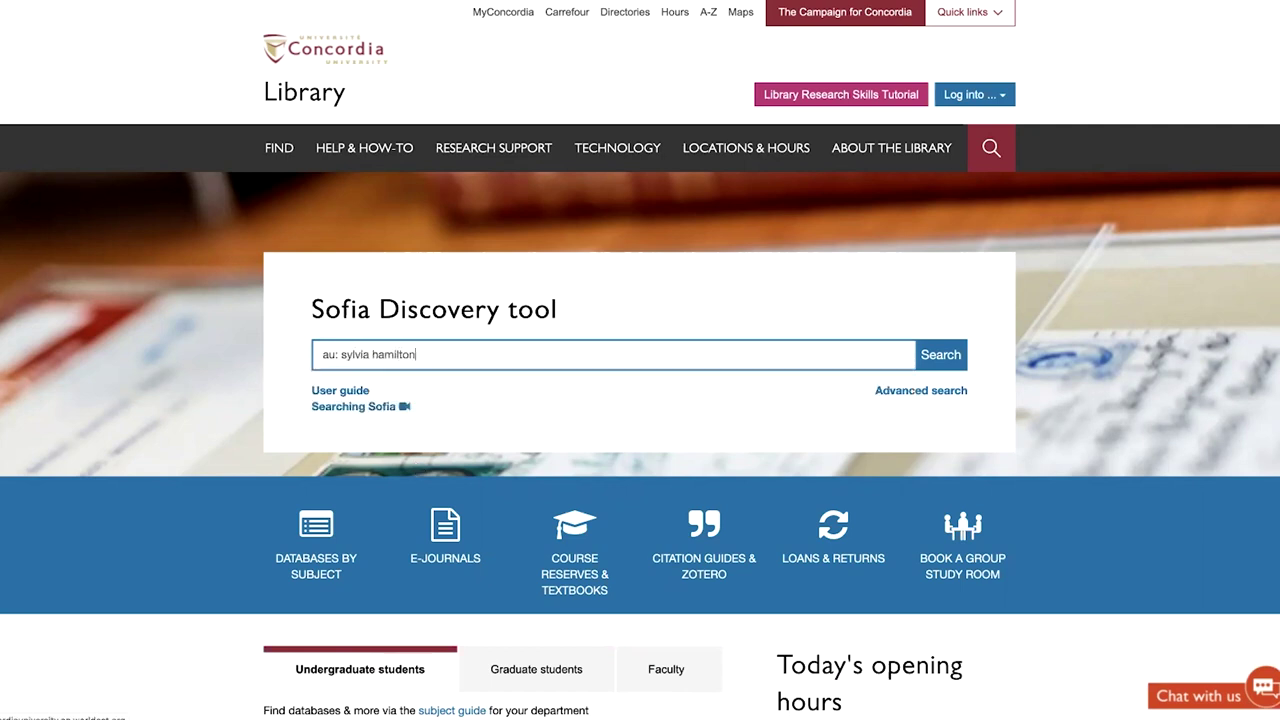
{"action": "key", "text": "Return"}
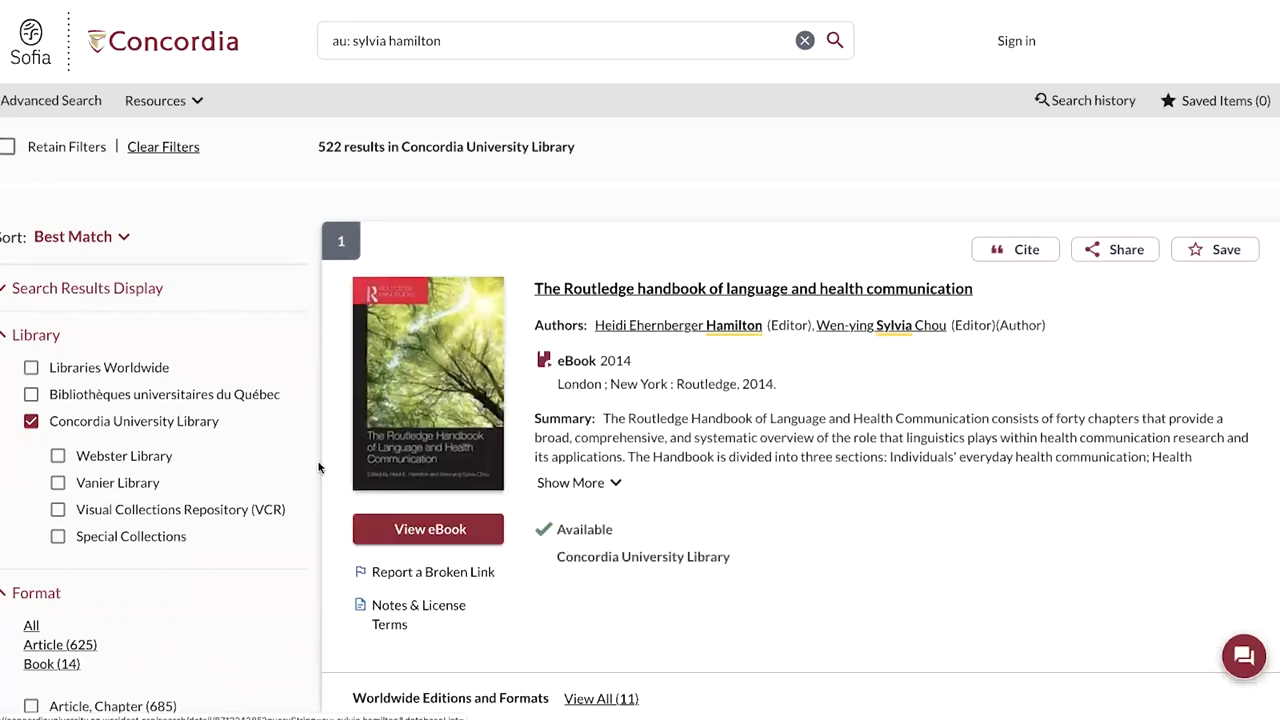
Limit the Sylvia Hamilton results to the Video format
{"action": "scroll", "coordinate": [272, 488], "scroll_direction": "down", "scroll_amount": 3}
{"action": "scroll", "coordinate": [265, 492], "scroll_direction": "down", "scroll_amount": 1}
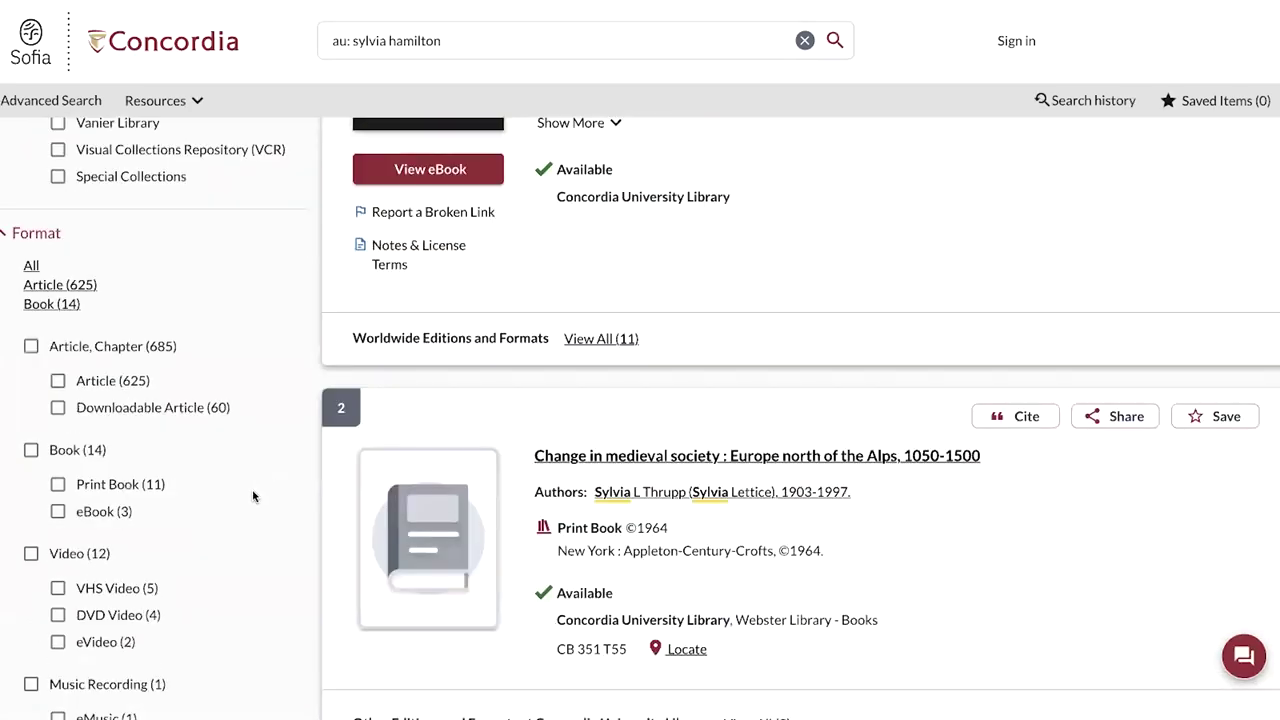
{"action": "scroll", "coordinate": [43, 500], "scroll_direction": "down", "scroll_amount": 1}
{"action": "left_click", "coordinate": [31, 540]}
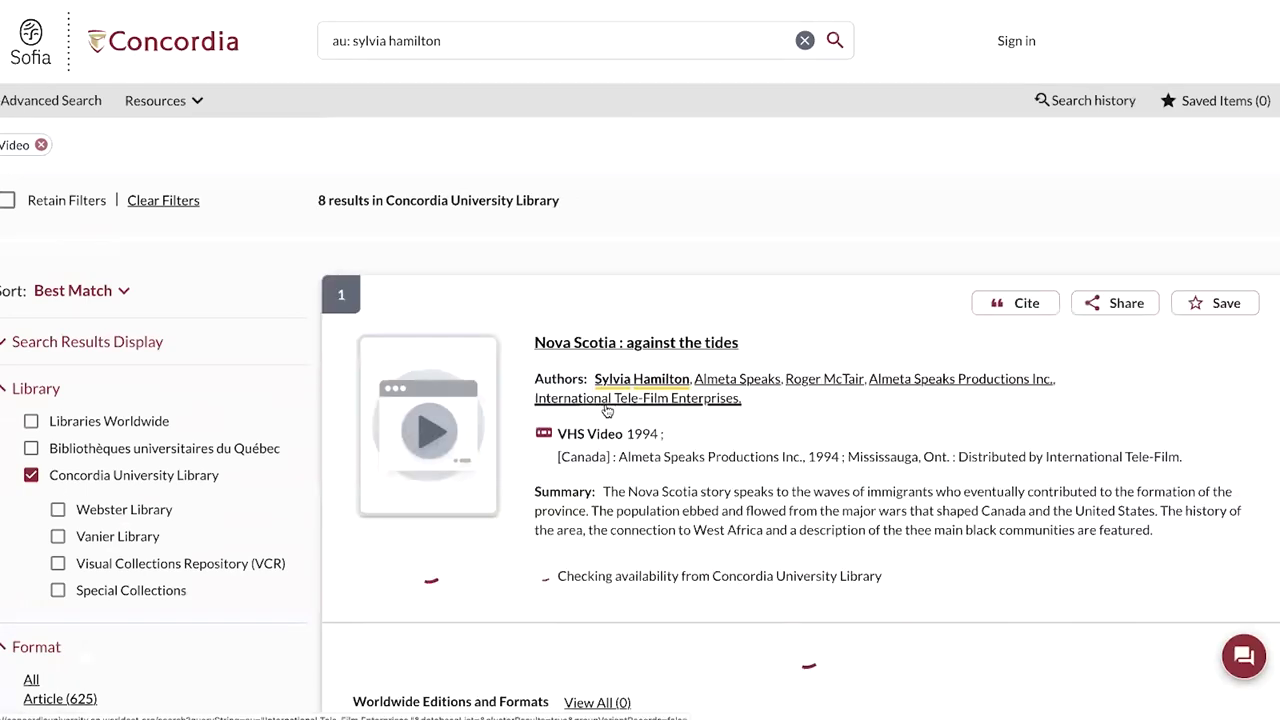
Open the Sylvia Hamilton author heading, showing 3 results led by Black mother, Black daughter
{"action": "scroll", "coordinate": [619, 418], "scroll_direction": "down", "scroll_amount": 1}
{"action": "scroll", "coordinate": [619, 418], "scroll_direction": "down", "scroll_amount": 2}
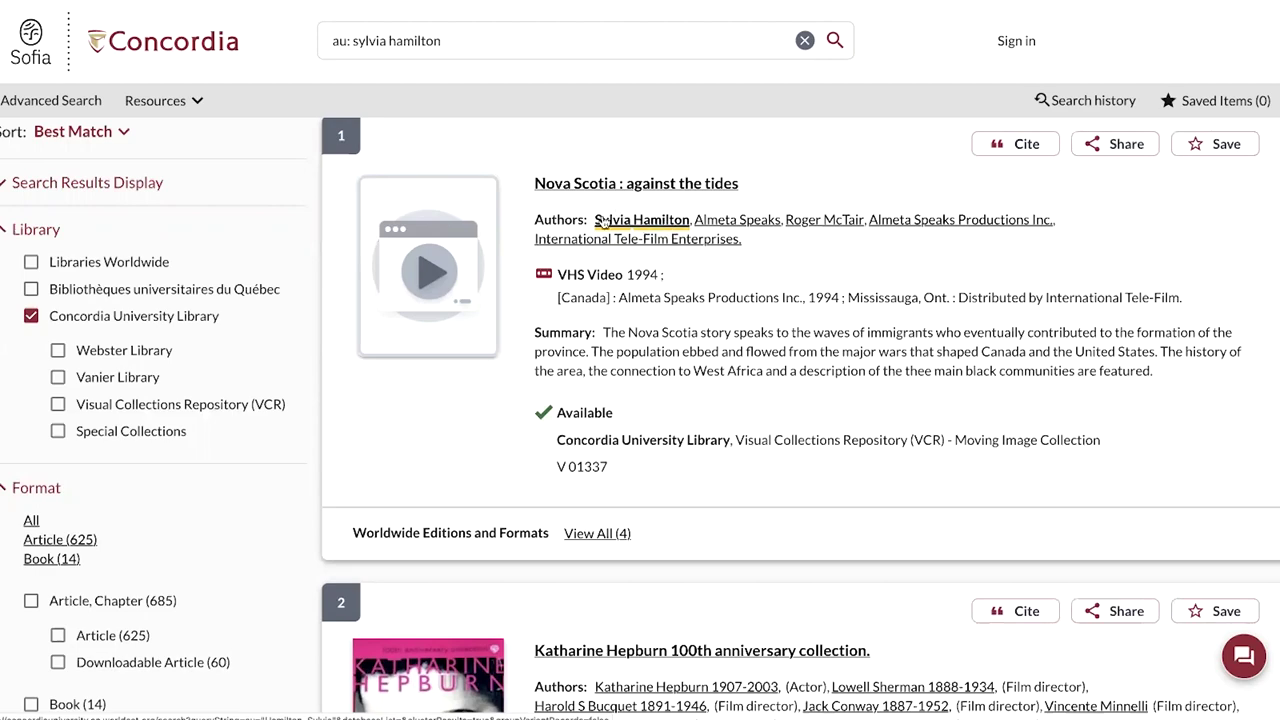
{"action": "left_click", "coordinate": [655, 222]}
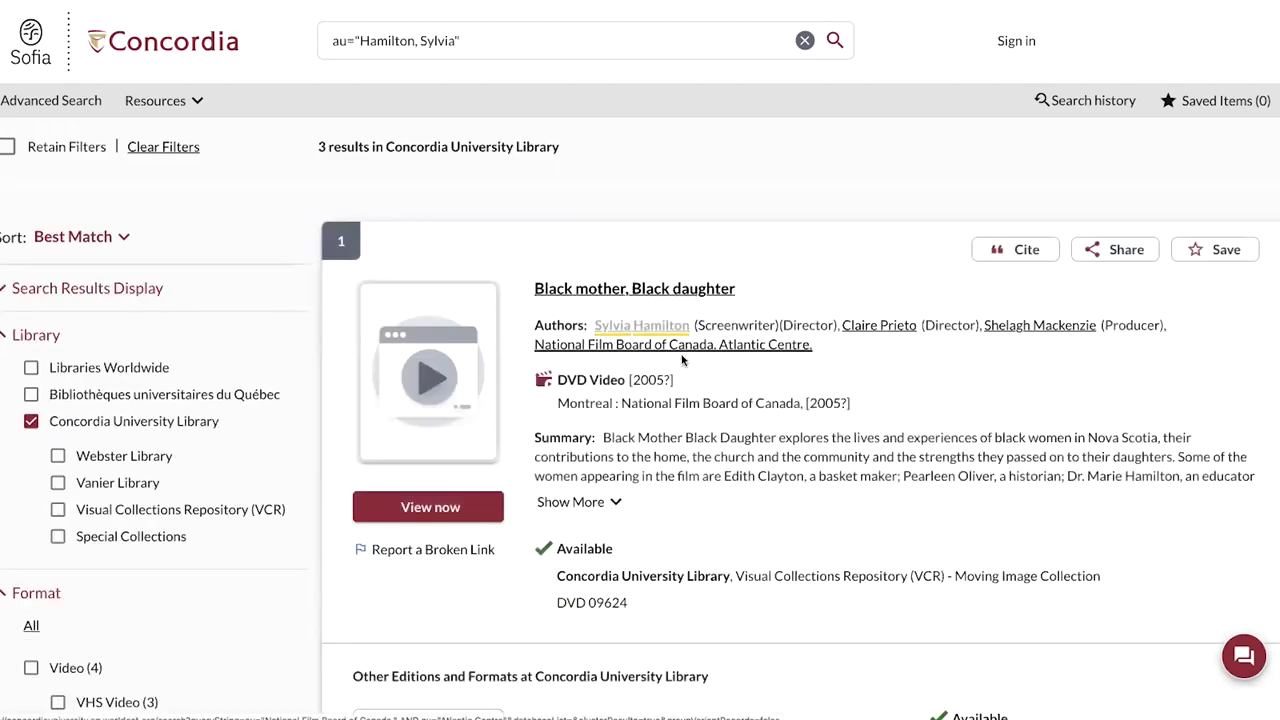
{"action": "scroll", "coordinate": [679, 436], "scroll_direction": "down", "scroll_amount": 3}
{"action": "scroll", "coordinate": [679, 440], "scroll_direction": "down", "scroll_amount": 7}
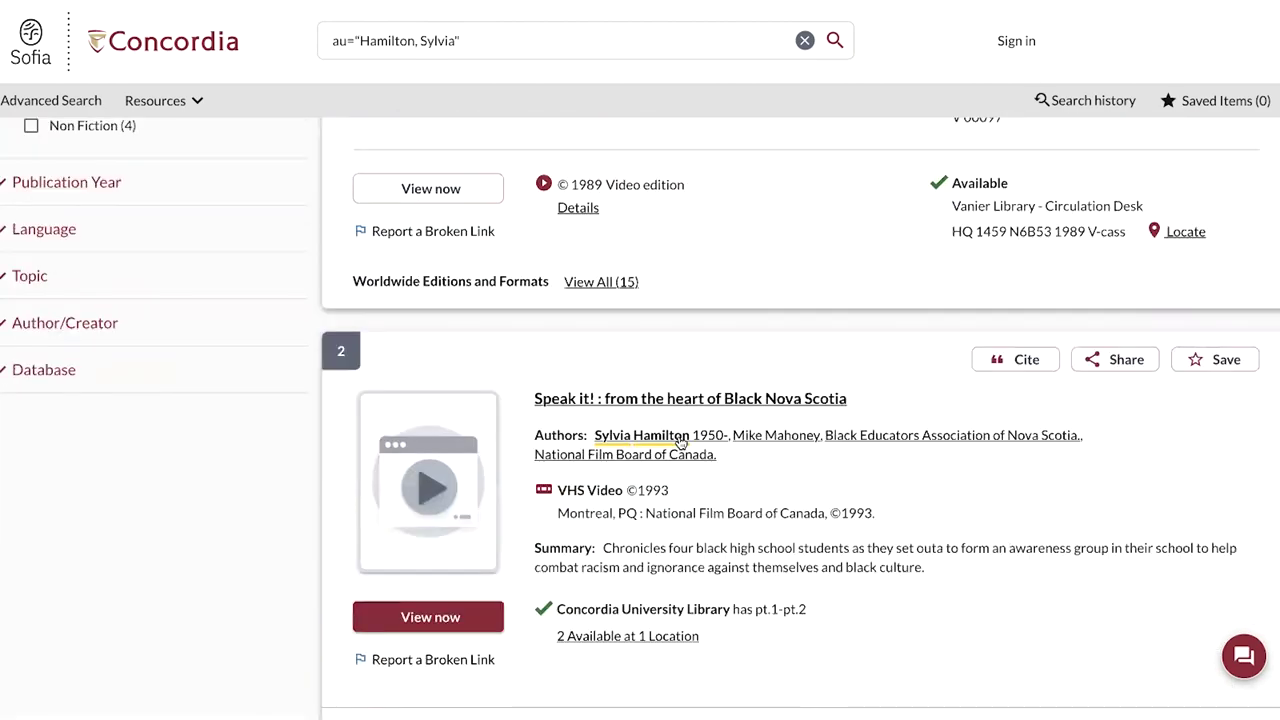
{"action": "scroll", "coordinate": [679, 440], "scroll_direction": "down", "scroll_amount": 2}
{"action": "scroll", "coordinate": [679, 442], "scroll_direction": "down", "scroll_amount": 6}
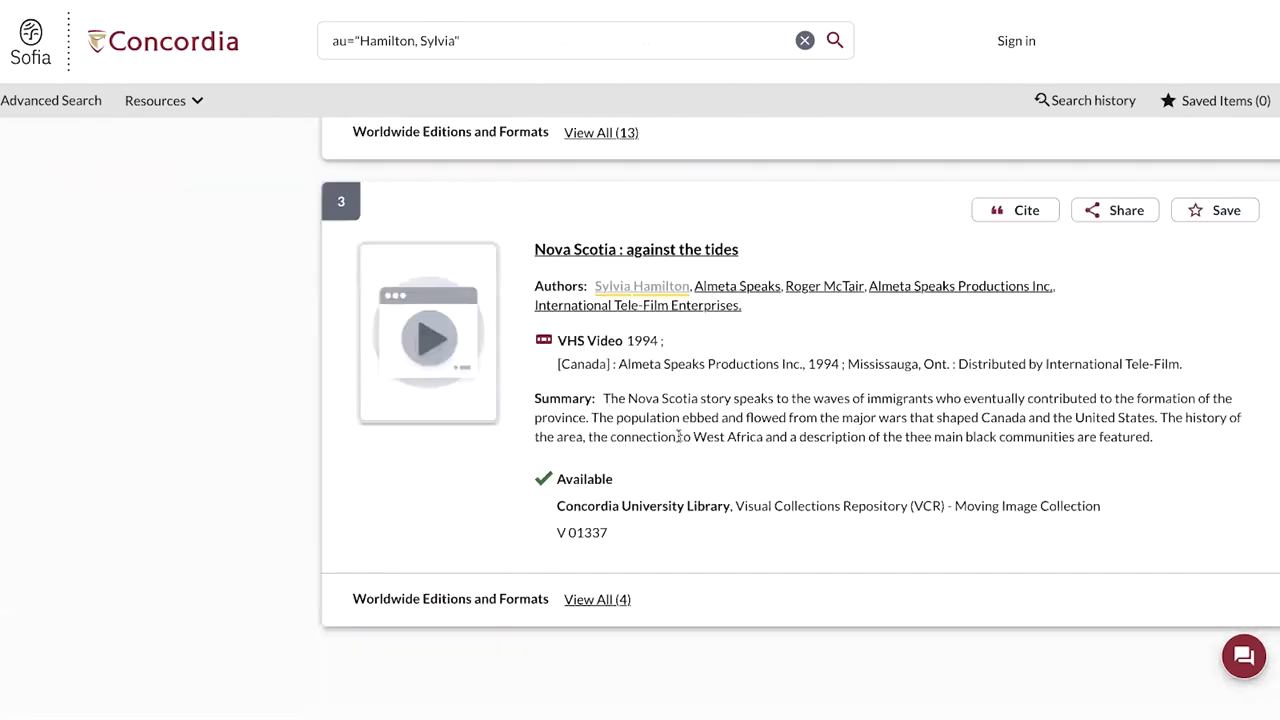
{"action": "scroll", "coordinate": [679, 440], "scroll_direction": "up", "scroll_amount": 20}
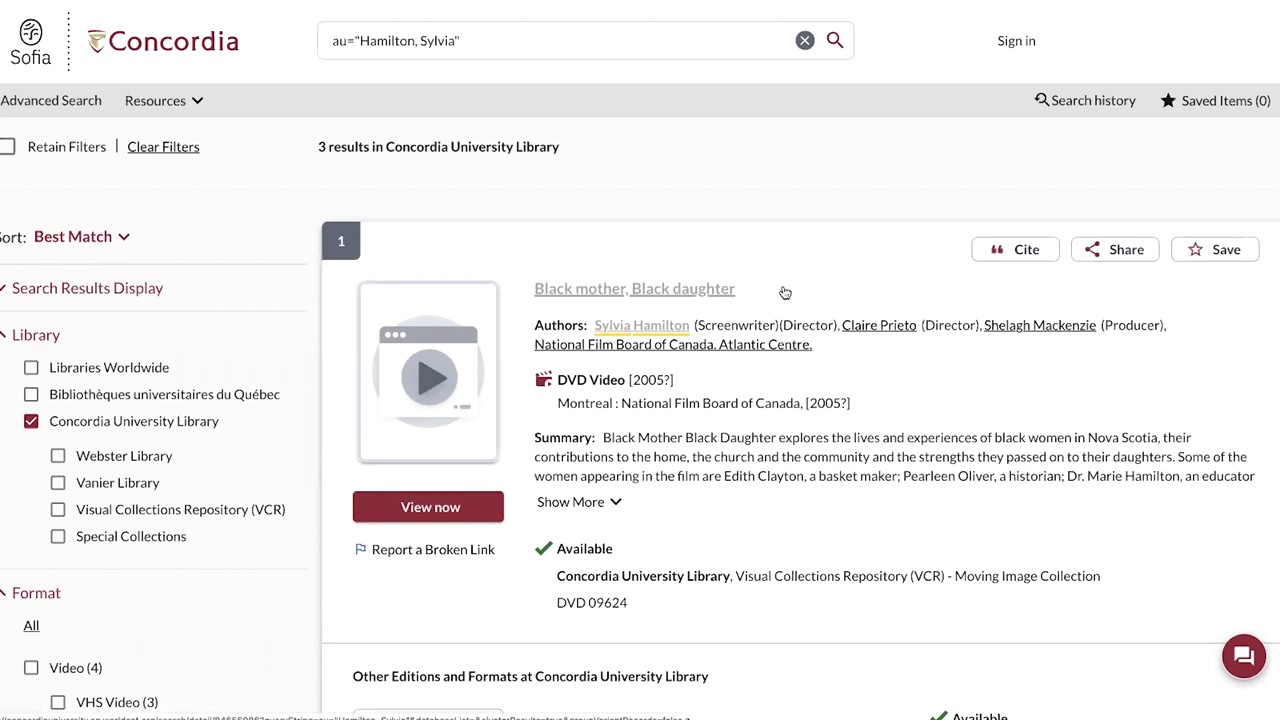
Open the Black mother, Black daughter DVD record and copy its share link
{"action": "left_click", "coordinate": [686, 290]}
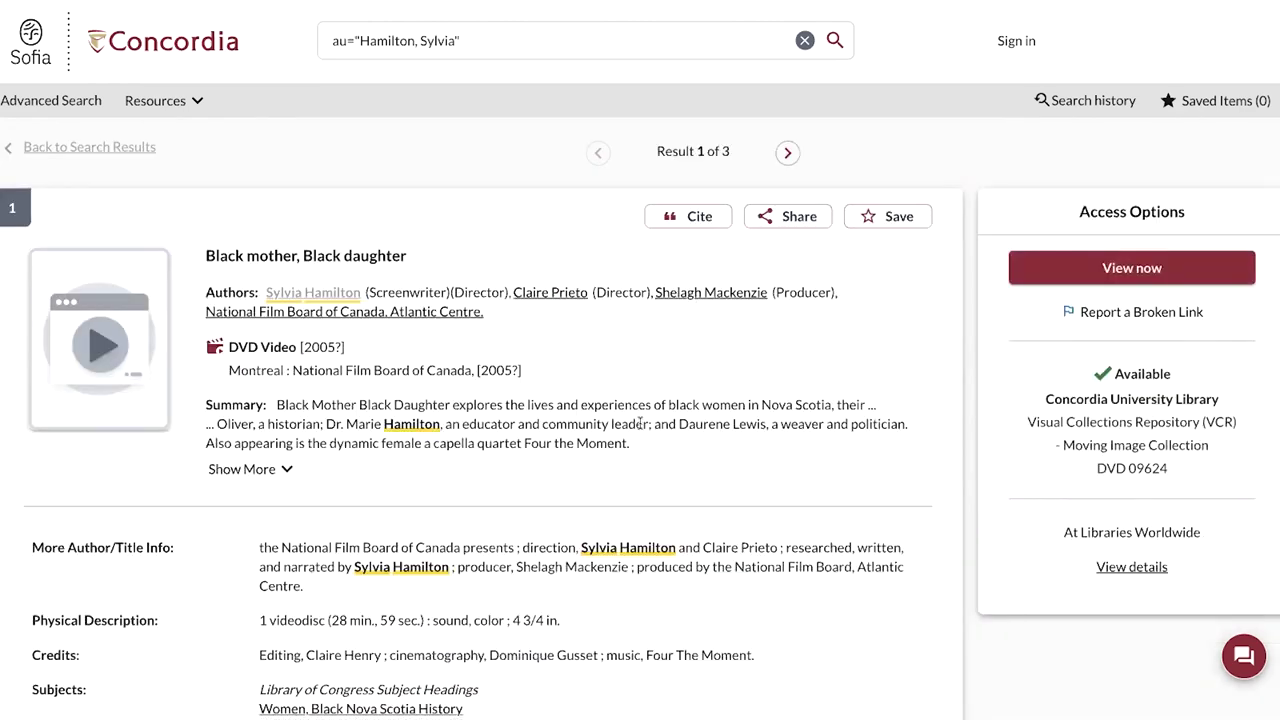
{"action": "scroll", "coordinate": [640, 423], "scroll_direction": "down", "scroll_amount": 10}
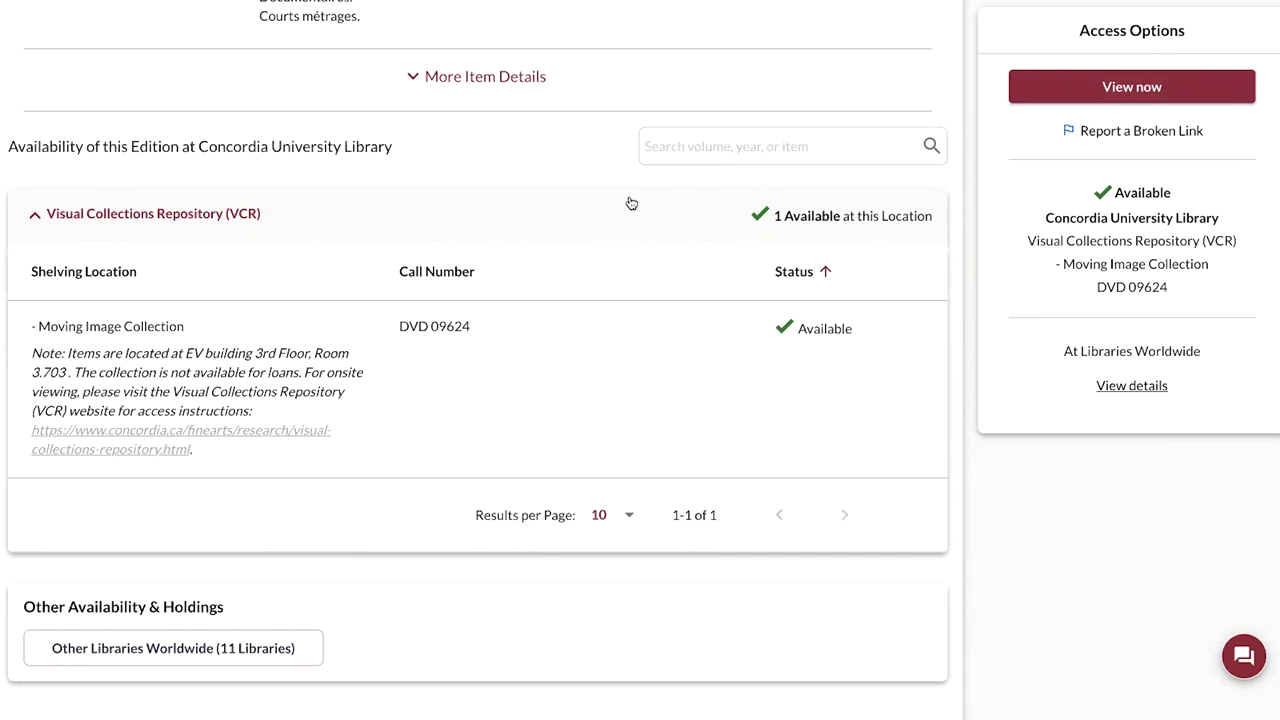
{"action": "scroll", "coordinate": [624, 206], "scroll_direction": "up", "scroll_amount": 10}
{"action": "scroll", "coordinate": [621, 209], "scroll_direction": "up", "scroll_amount": 1}
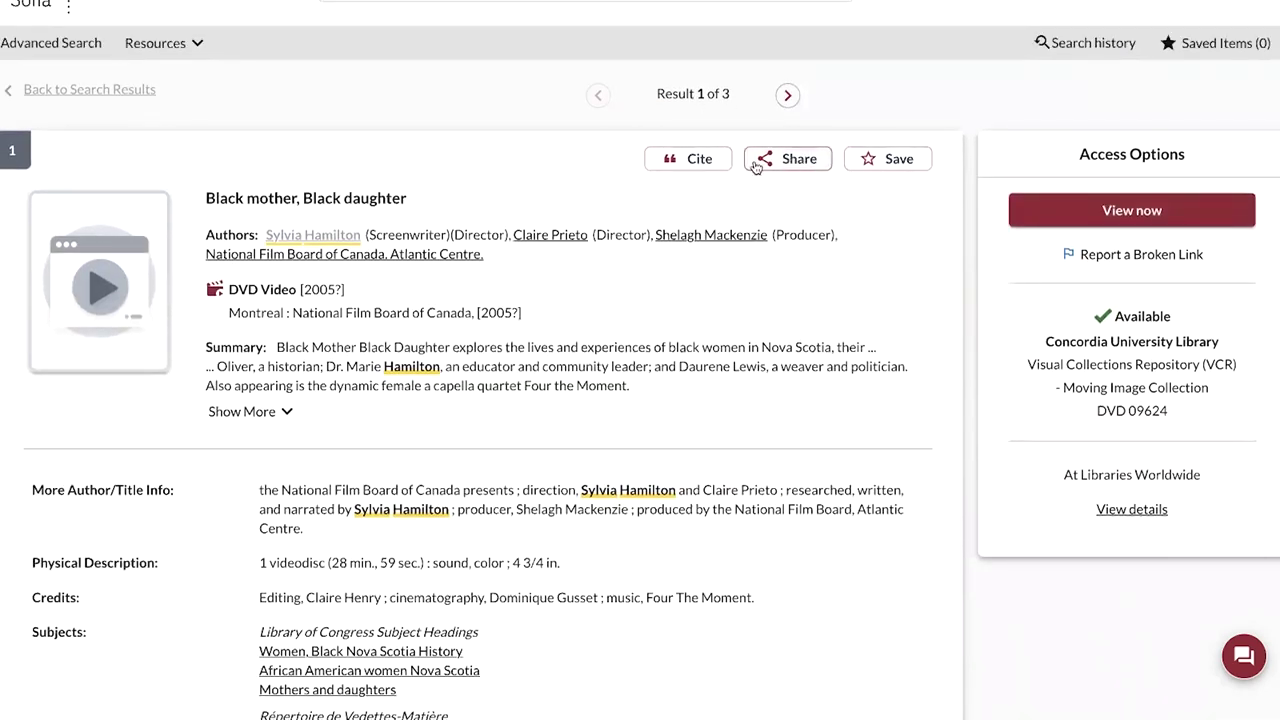
{"action": "left_click", "coordinate": [800, 160]}
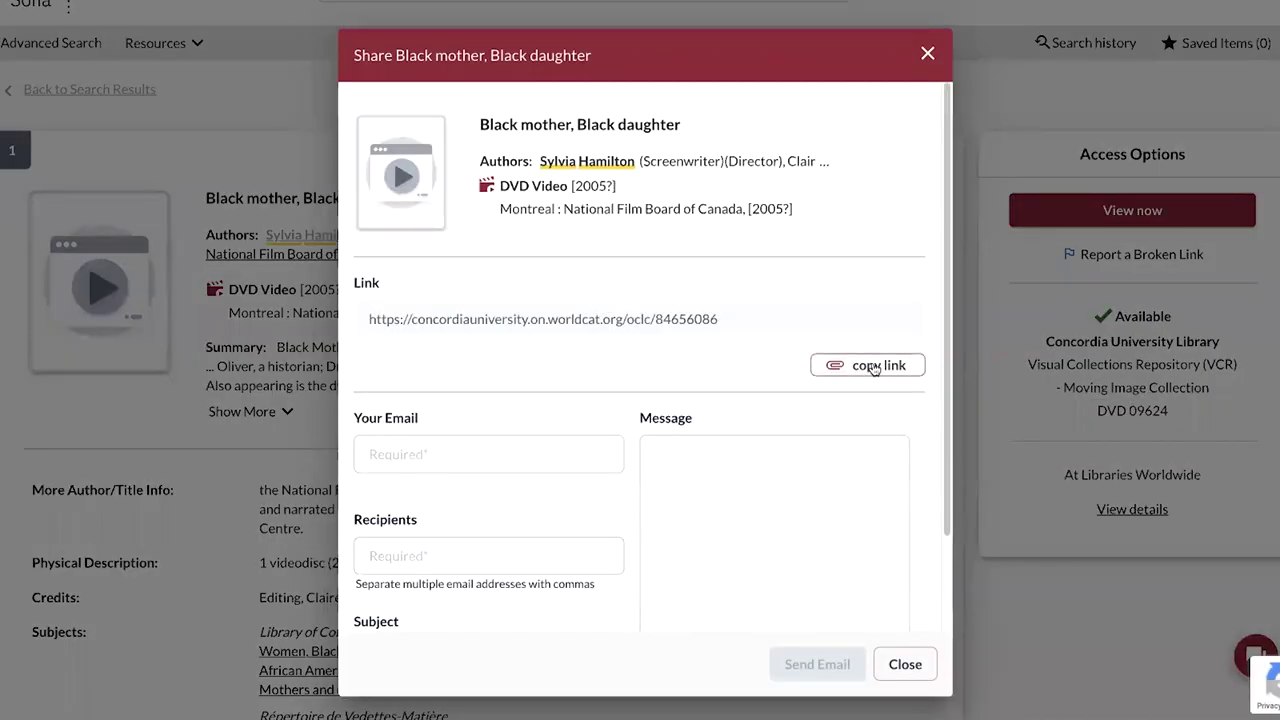
{"action": "left_click", "coordinate": [873, 367]}
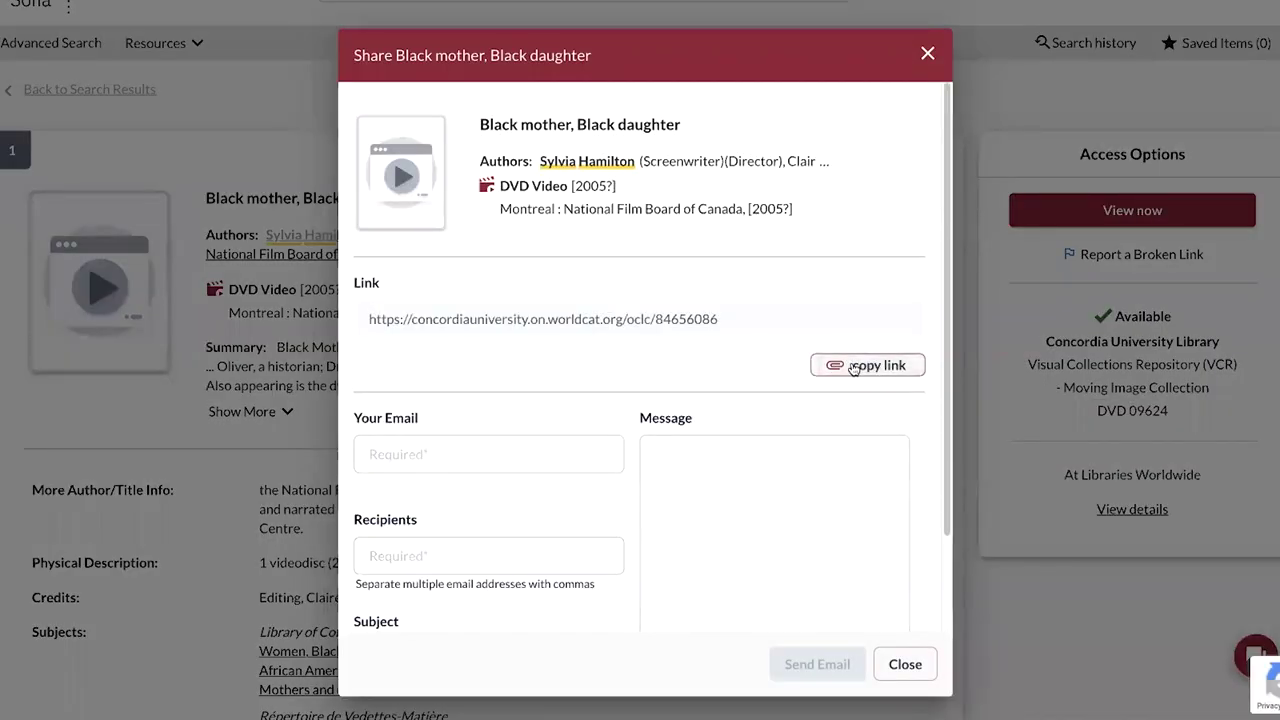